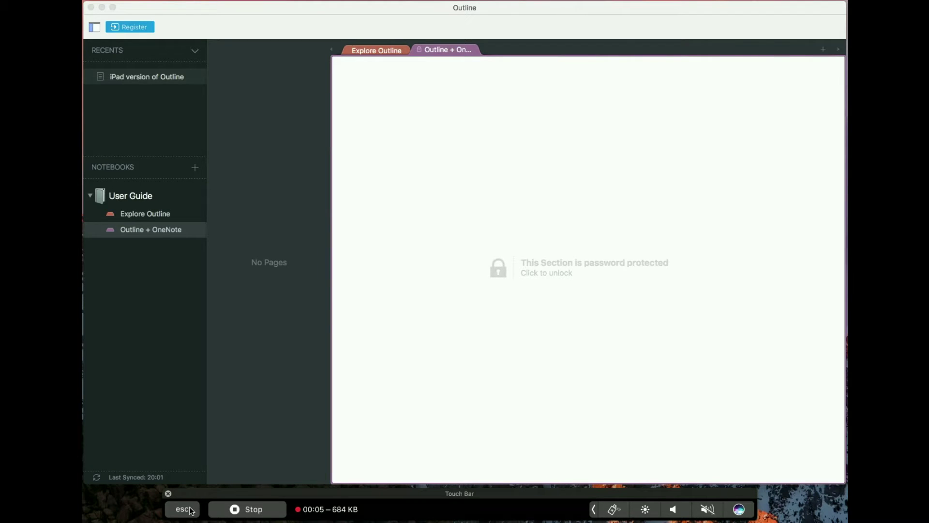
# Create a new blank page in the Explore Outline section.
pyautogui.click(388, 53)
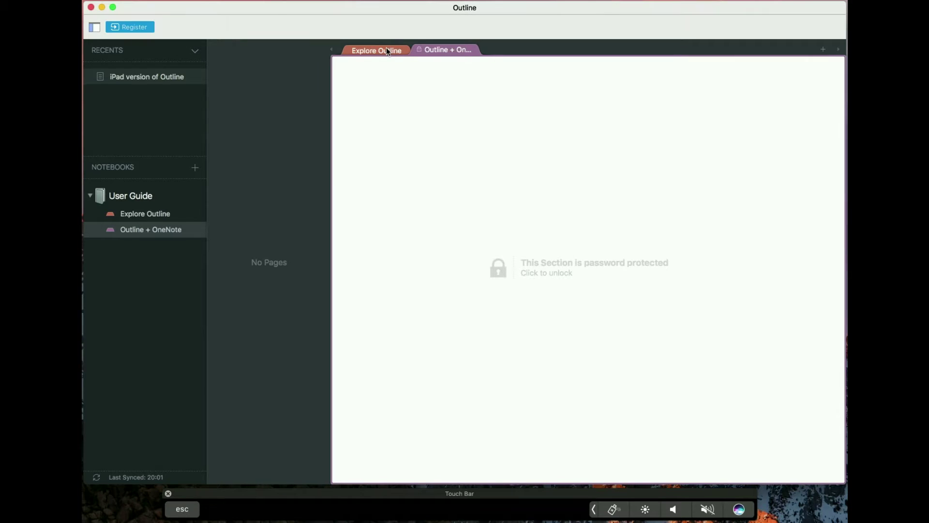
pyautogui.click(387, 52)
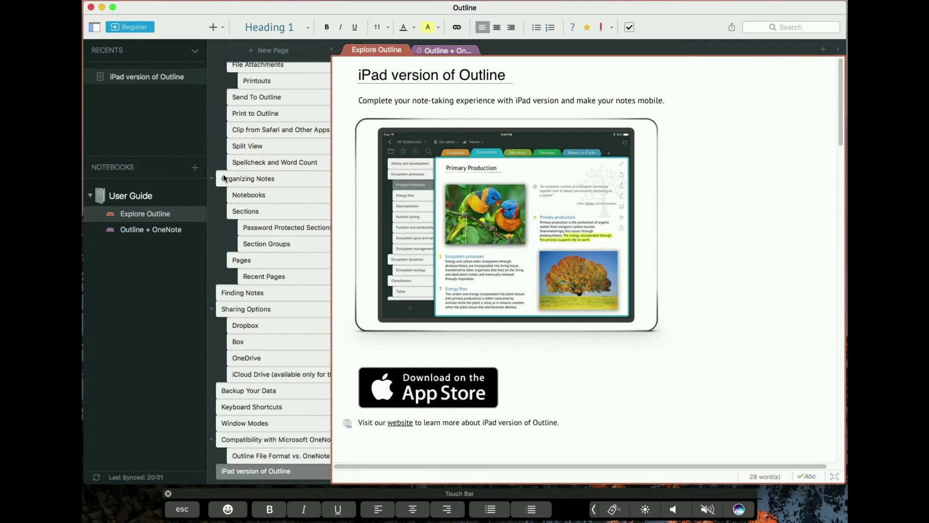
pyautogui.click(266, 51)
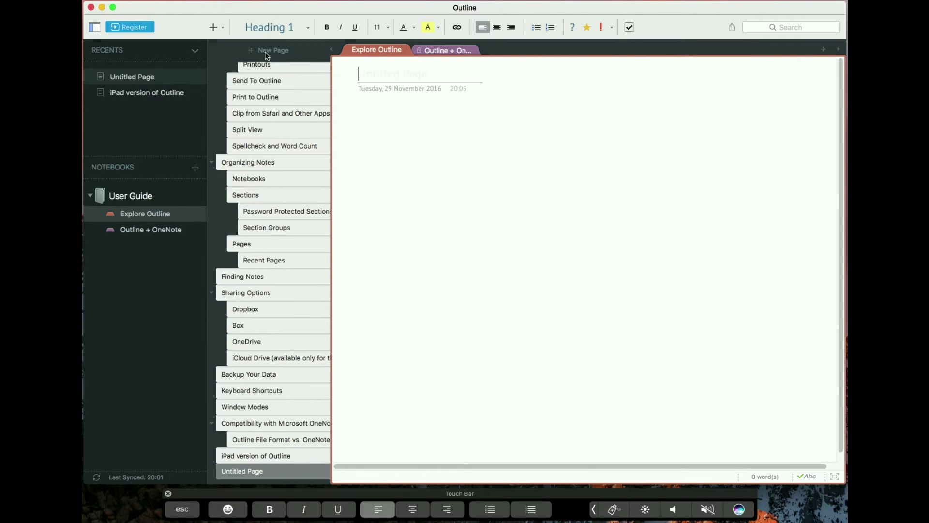
# Title the page with a thumbs-up emoji from the Touch Bar and start a first note.
pyautogui.click(227, 509)
pyautogui.click(215, 510)
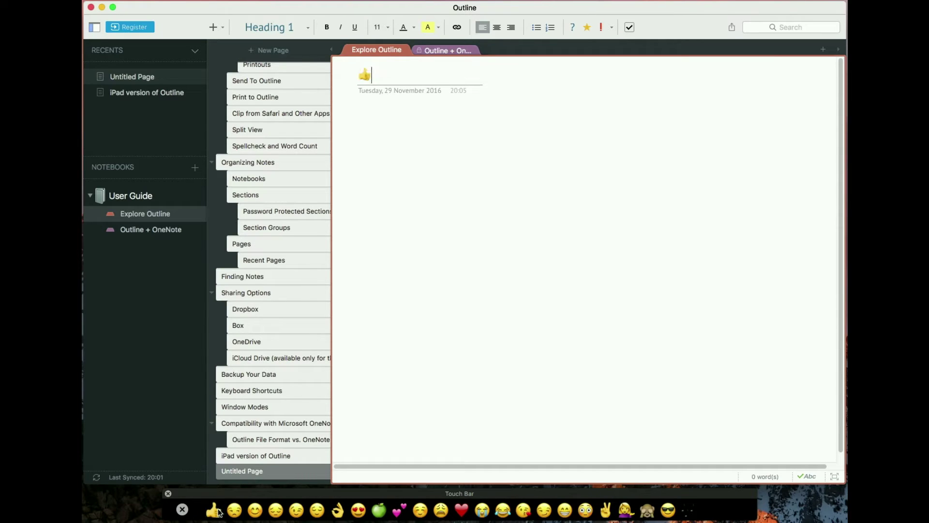
pyautogui.click(183, 509)
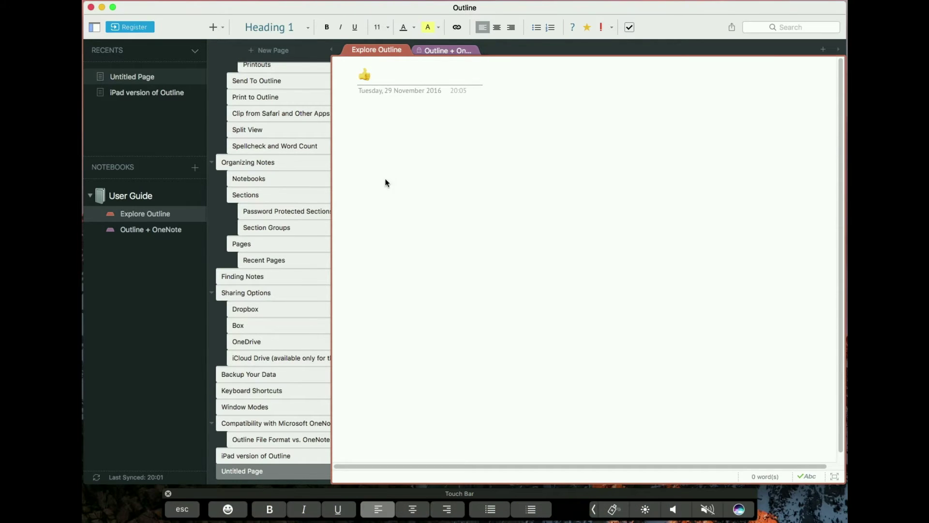
pyautogui.click(426, 126)
pyautogui.write('1')
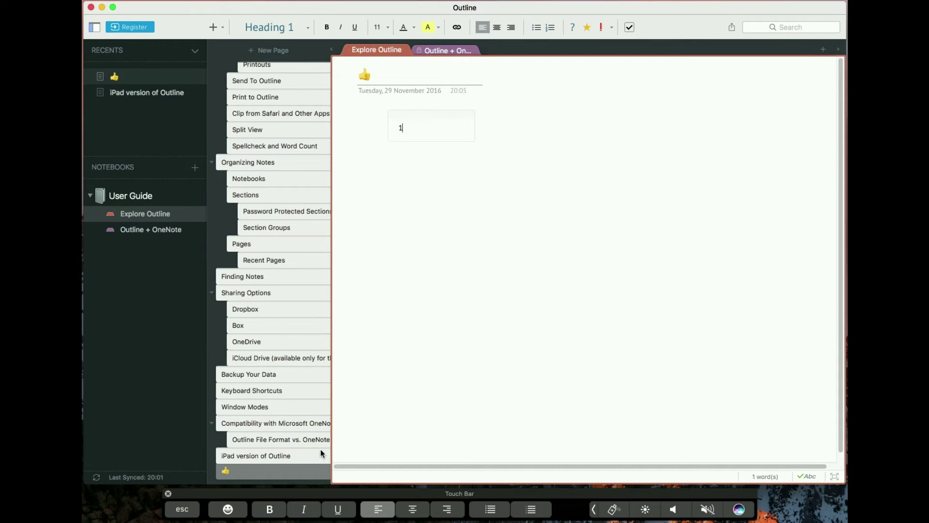
# Make the first note's word 'bold' bold.
pyautogui.press('BackSpace')
pyautogui.write('bold')
pyautogui.doubleClick(405, 129)
pyautogui.click(260, 510)
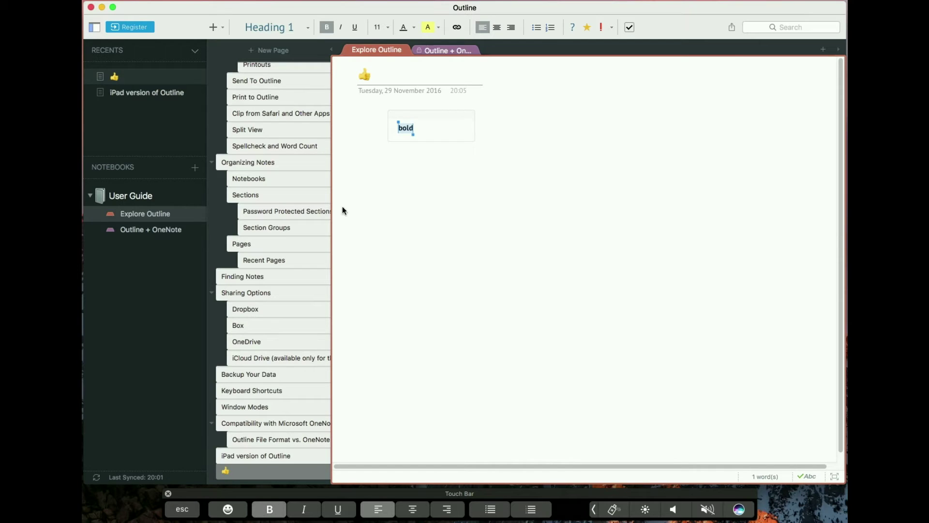
pyautogui.click(397, 157)
# Add a second note reading 'bold italic underline', each word styled as named.
pyautogui.click(398, 157)
pyautogui.click(269, 509)
pyautogui.write('b')
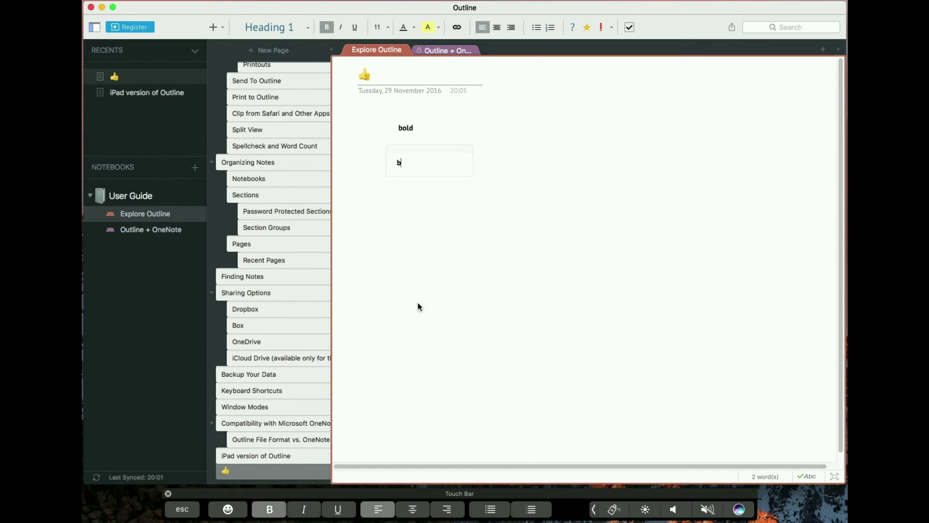
pyautogui.write('old')
pyautogui.click(276, 512)
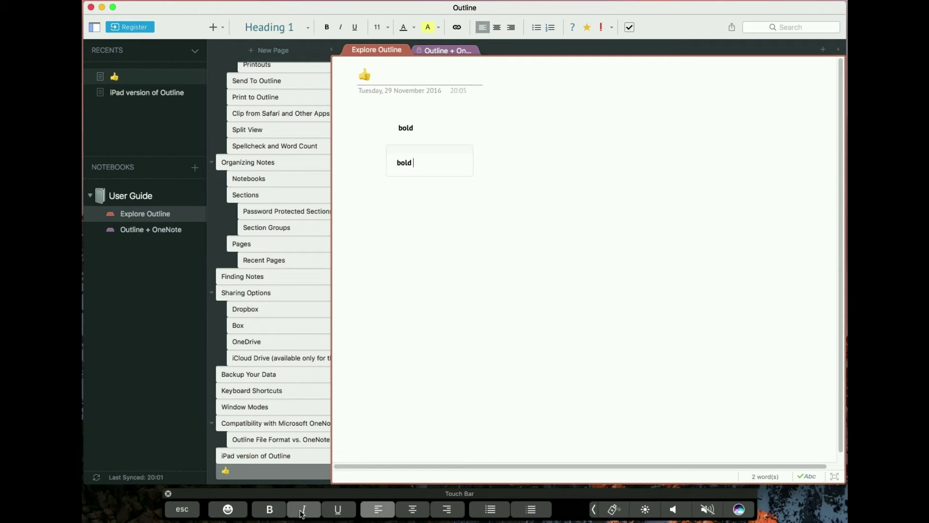
pyautogui.click(318, 507)
pyautogui.write('alic')
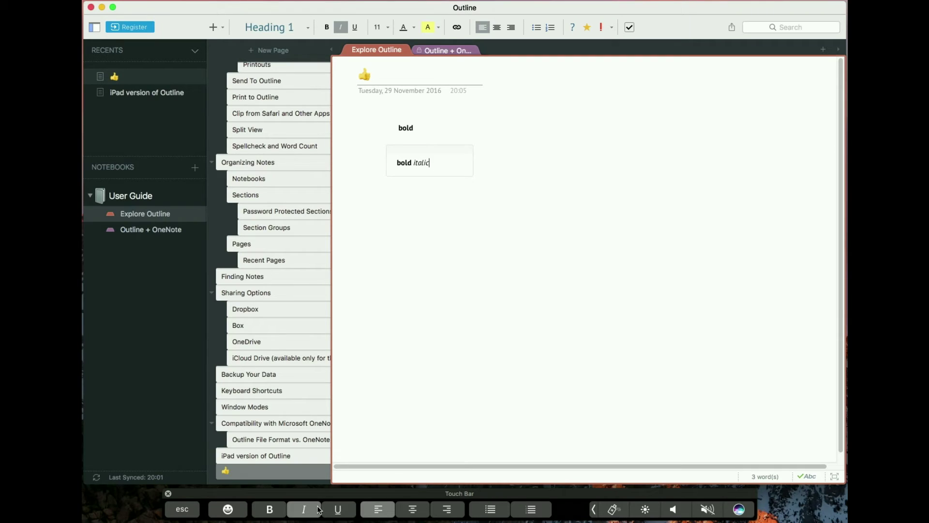
pyautogui.click(319, 510)
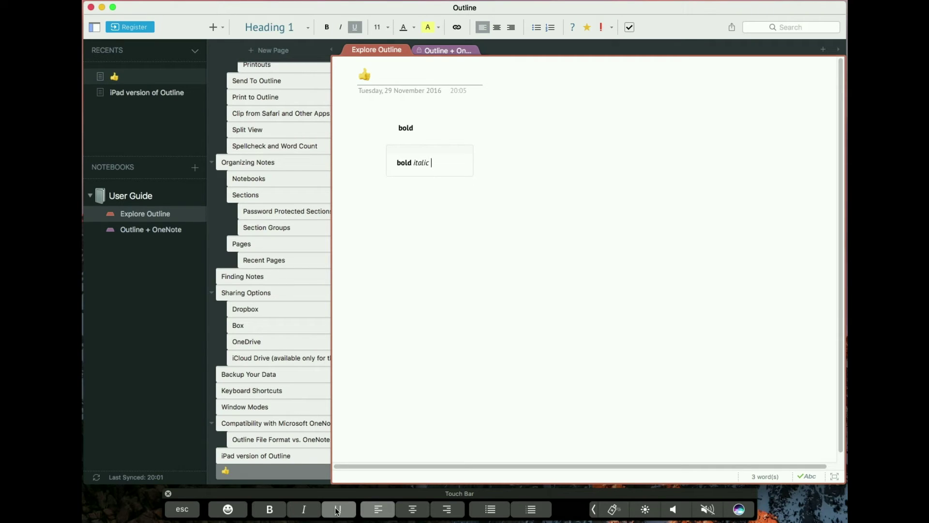
pyautogui.write('nder')
pyautogui.press('BackSpace')
pyautogui.write('rline')
pyautogui.click(377, 243)
# Make the first-line word 'bold' also italic and underlined.
pyautogui.click(443, 164)
pyautogui.click(421, 193)
pyautogui.click(418, 163)
pyautogui.click(407, 164)
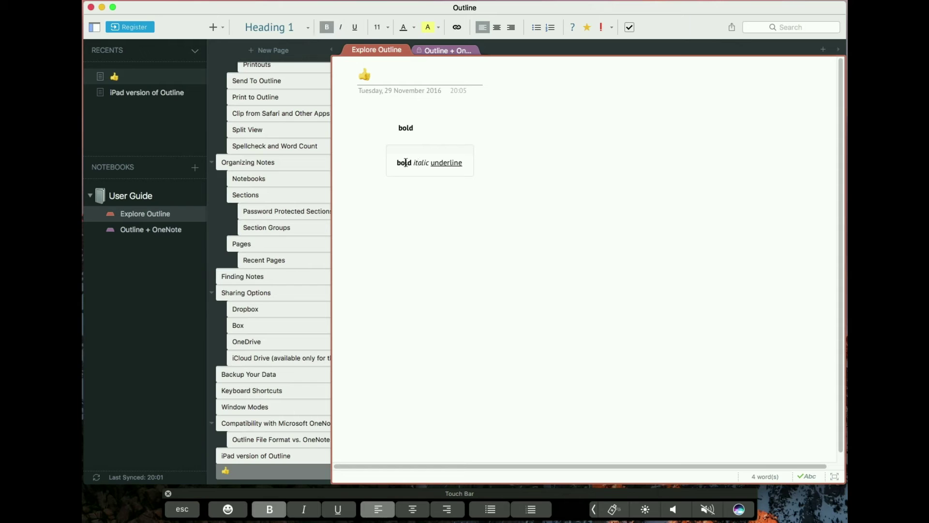
pyautogui.click(411, 128)
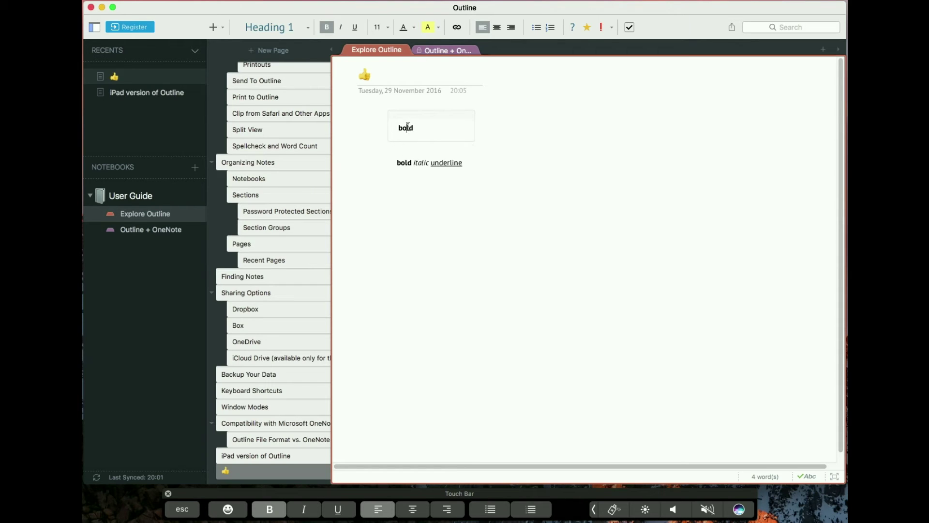
pyautogui.doubleClick(406, 127)
pyautogui.click(304, 509)
pyautogui.click(331, 510)
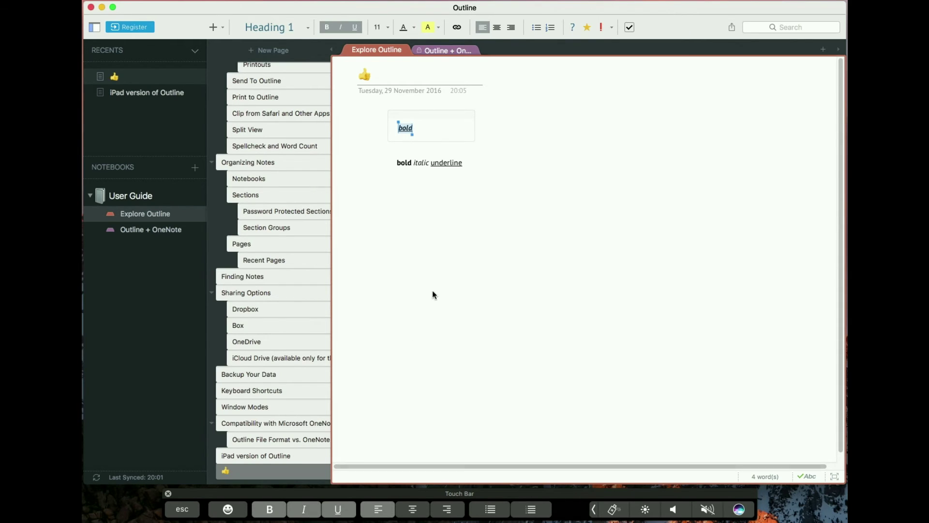
pyautogui.click(409, 129)
# Try centre and right alignment on the 'bold italic underline' line, then return it to left.
pyautogui.click(390, 207)
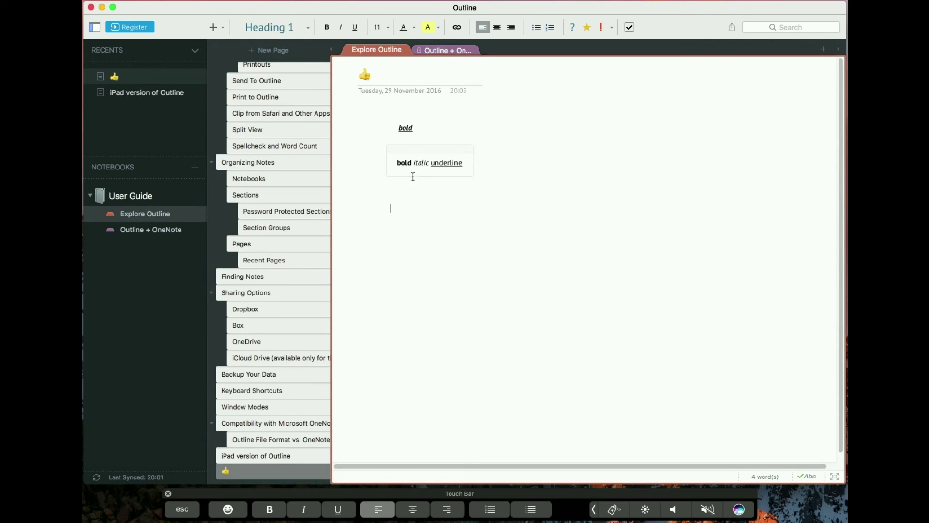
pyautogui.click(401, 161)
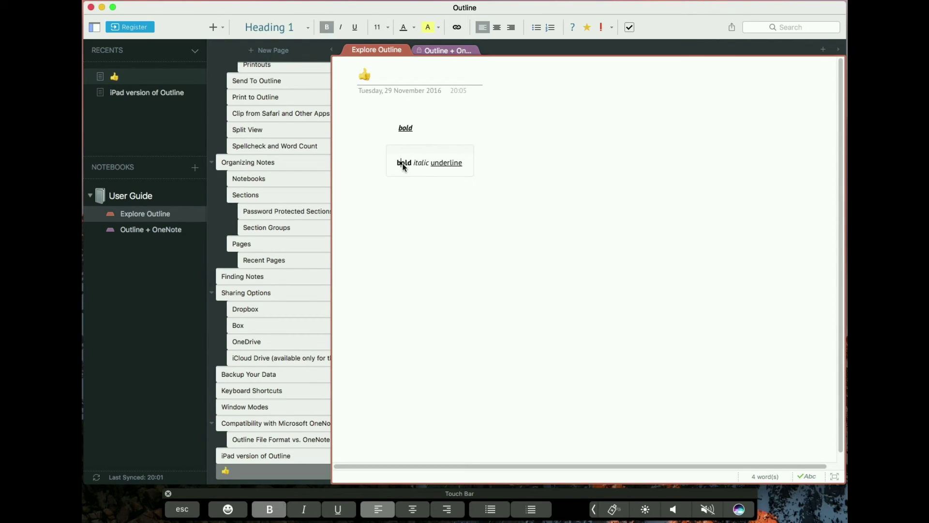
pyautogui.click(413, 510)
pyautogui.click(448, 509)
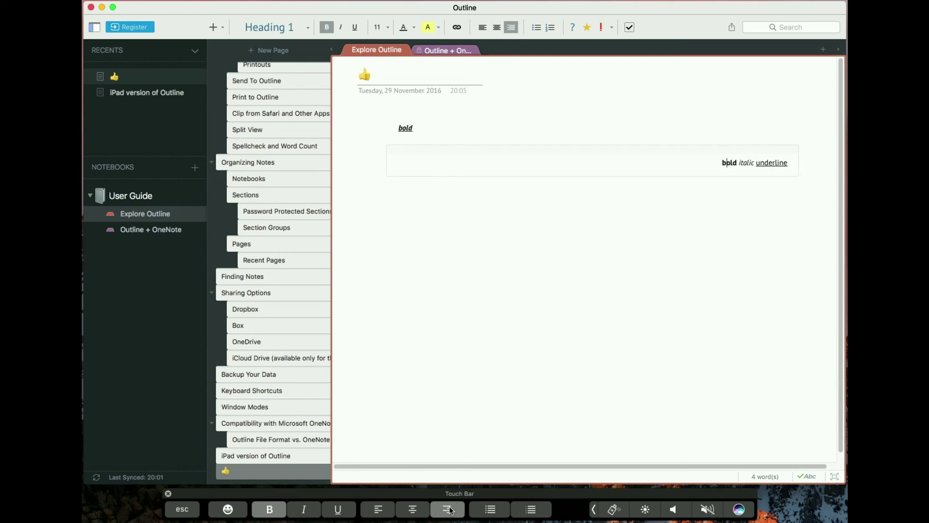
pyautogui.click(381, 510)
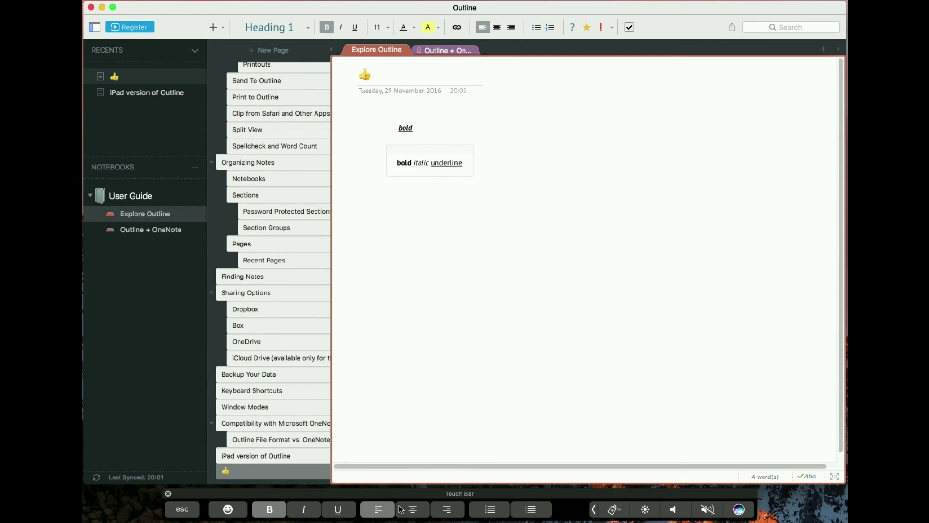
pyautogui.click(399, 211)
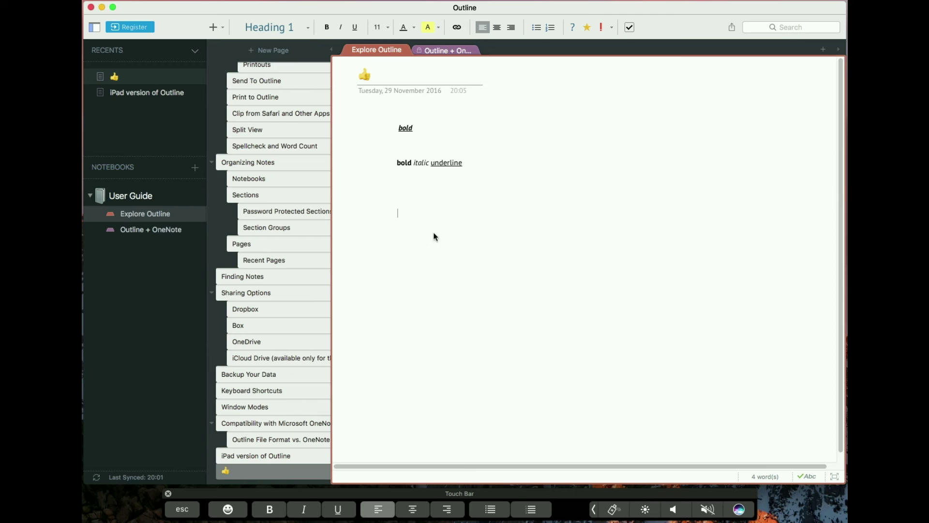
pyautogui.write('1')
# Try bulleted and numbered list formats on the '1' note, then remove the list.
pyautogui.click(493, 509)
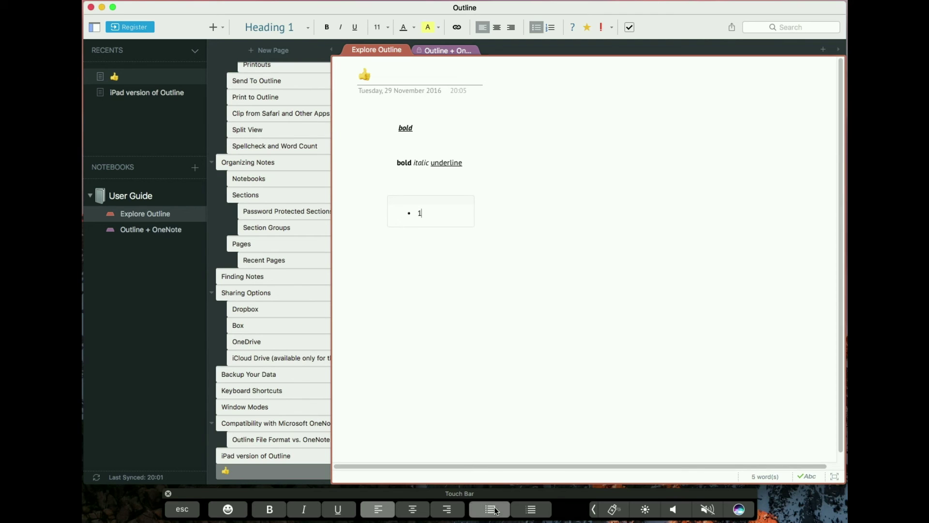
pyautogui.click(527, 510)
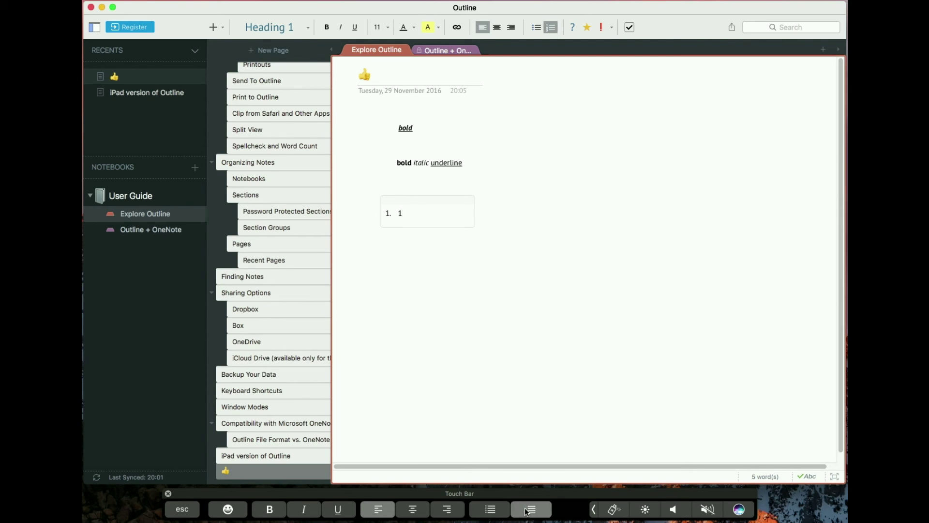
pyautogui.click(527, 511)
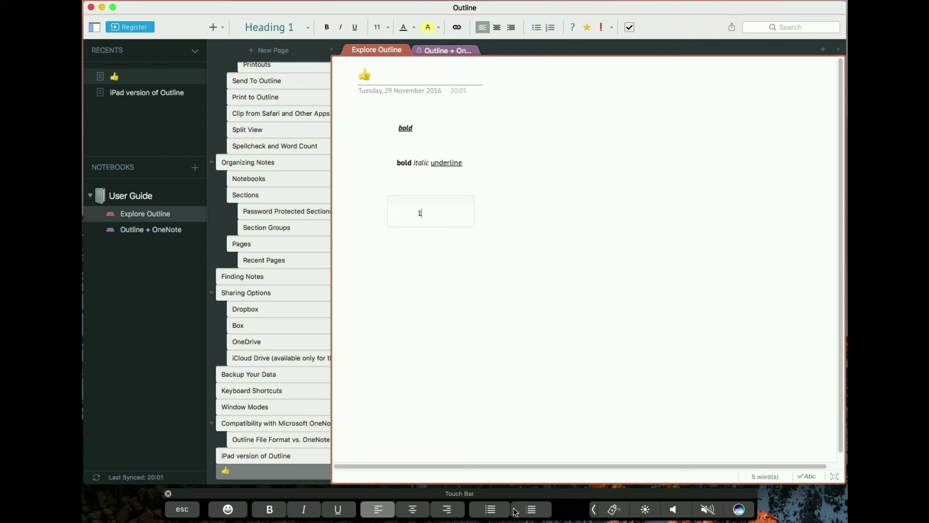
# Try centre, right and left alignment on the '1', then bullet and numbered lists again.
pyautogui.click(497, 27)
pyautogui.click(511, 28)
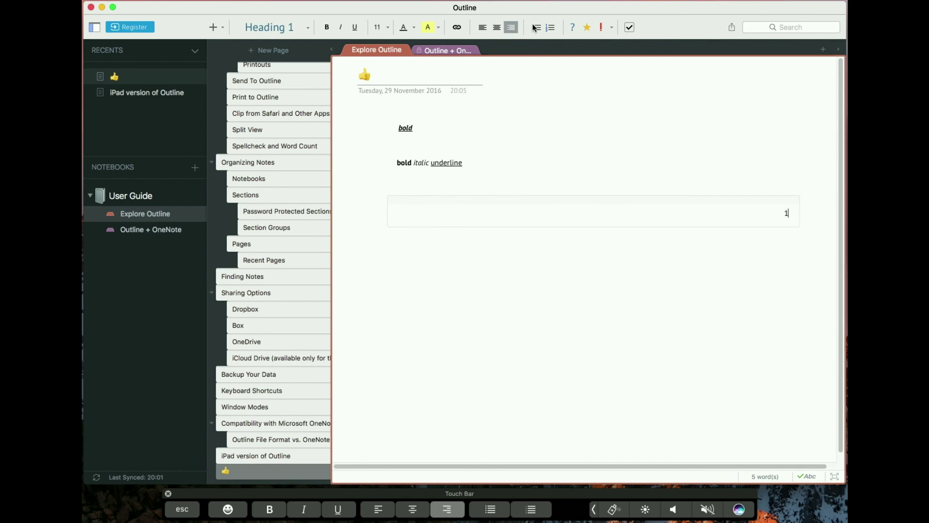
pyautogui.click(482, 27)
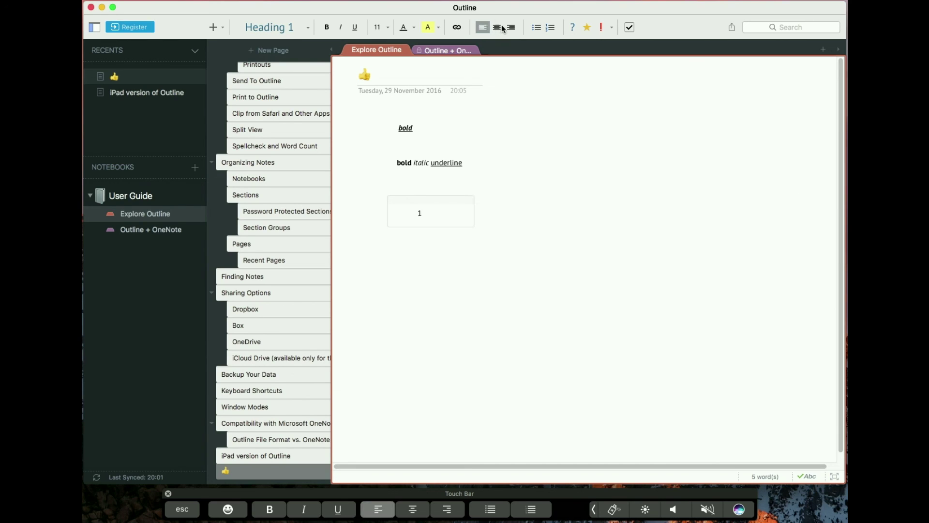
pyautogui.click(536, 28)
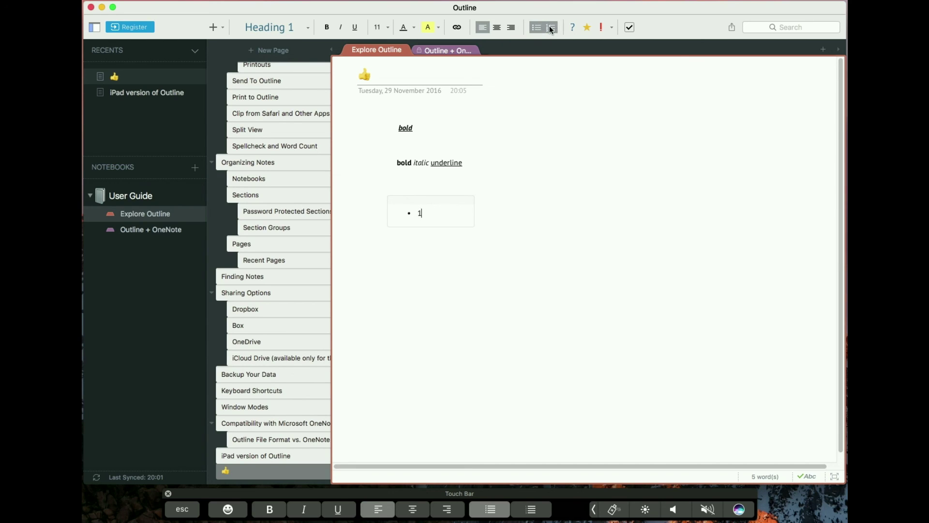
pyautogui.click(550, 28)
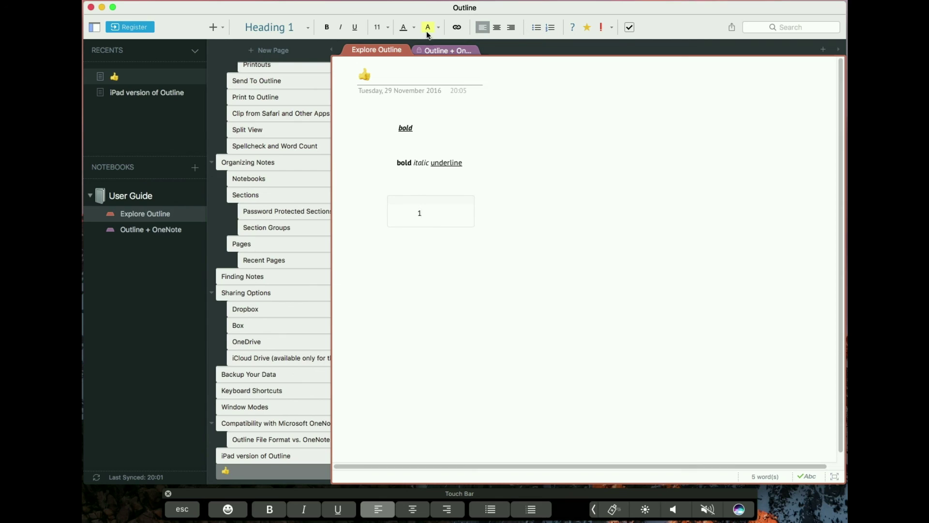
pyautogui.click(410, 263)
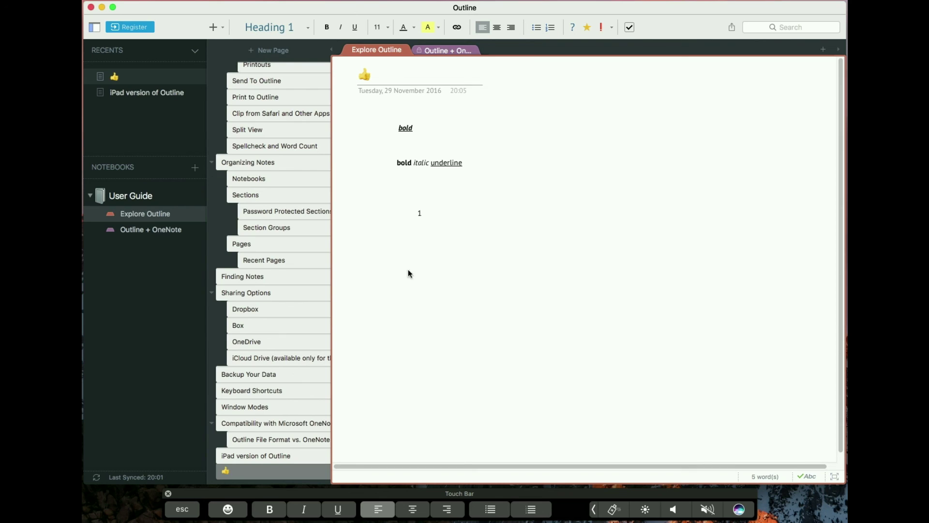